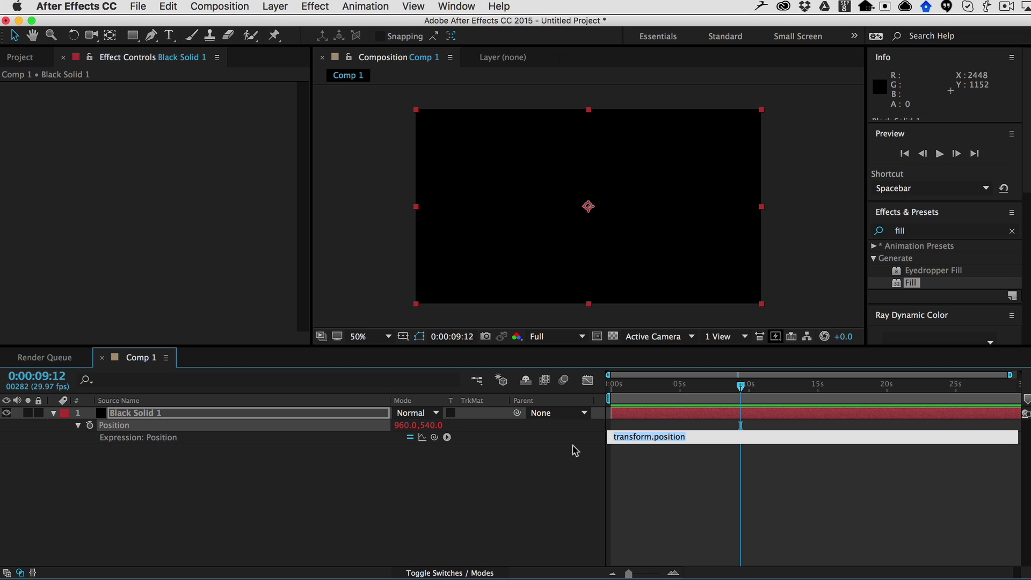
- Give the black solid's Position the expression wiggle(30,50) and preview the motion from an earlier time
{"action": "type", "text": "wiggle(30,50"}
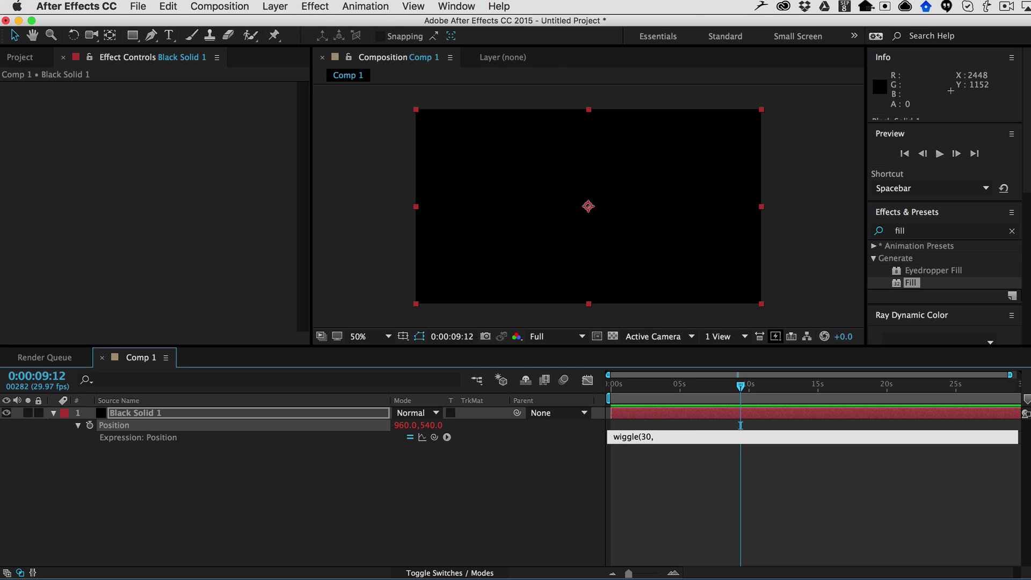
{"action": "left_click", "coordinate": [668, 478]}
{"action": "left_click_drag", "start_coordinate": [738, 386], "coordinate": [662, 387]}
{"action": "left_click", "coordinate": [667, 415]}
{"action": "key", "text": "space"}
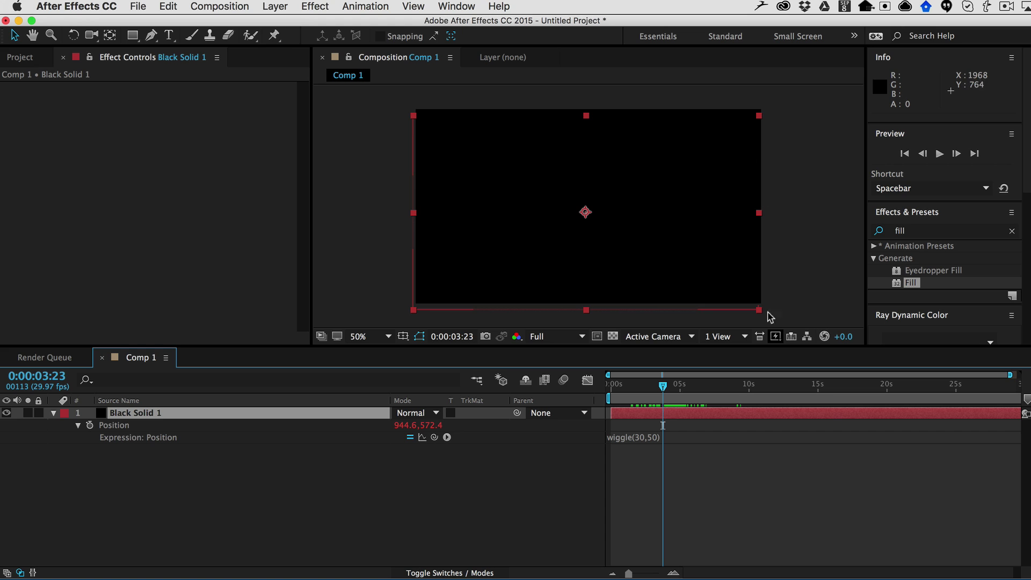
- Try wiggle(30,250) as the solid's Position expression, preview it along the timeline, and undo the Position wiggle
{"action": "left_click", "coordinate": [652, 438]}
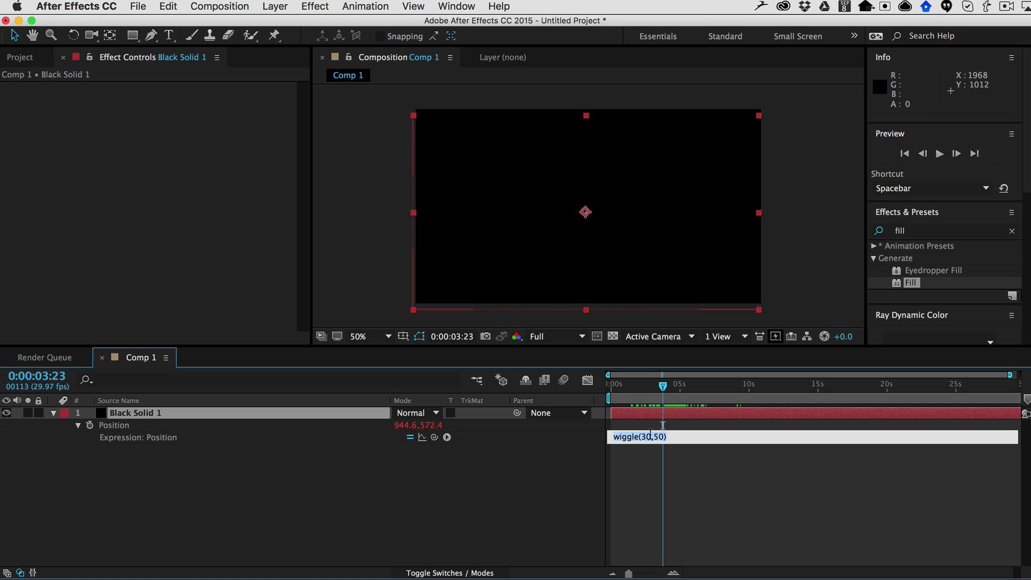
{"action": "left_click", "coordinate": [655, 436]}
{"action": "type", "text": "2"}
{"action": "left_click", "coordinate": [708, 465]}
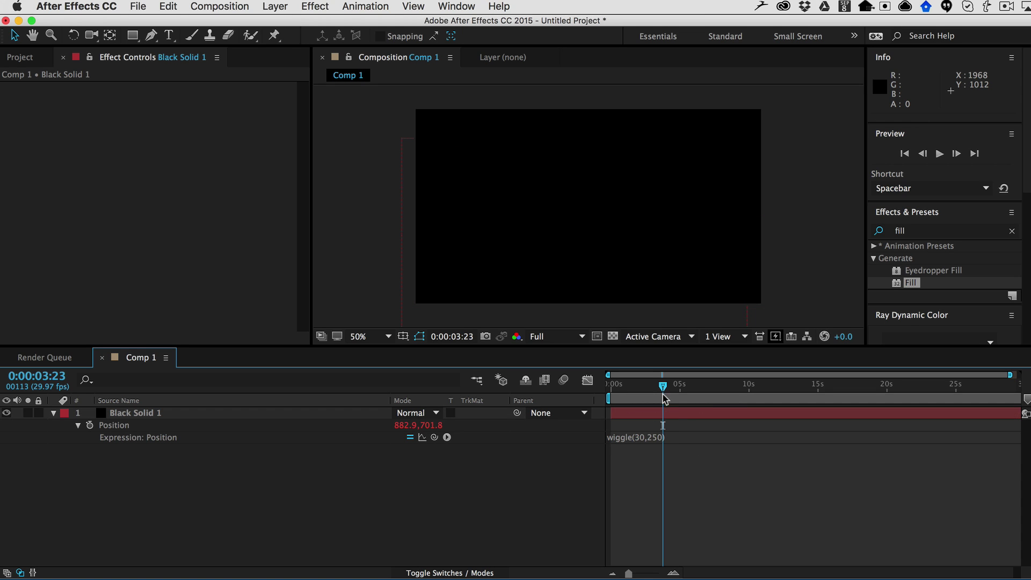
{"action": "left_click", "coordinate": [677, 386]}
{"action": "mouse_move", "coordinate": [677, 386]}
{"action": "left_mouse_down"}
{"action": "mouse_move", "coordinate": [654, 385]}
{"action": "mouse_move", "coordinate": [727, 385]}
{"action": "mouse_move", "coordinate": [672, 384]}
{"action": "left_mouse_up"}
{"action": "left_click", "coordinate": [654, 412]}
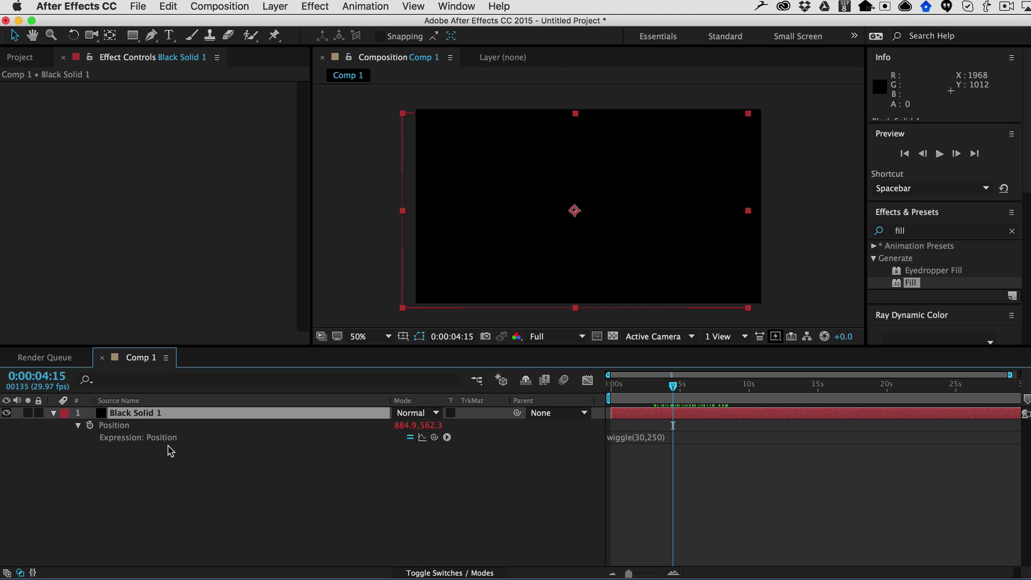
{"action": "key", "text": "super+z"}
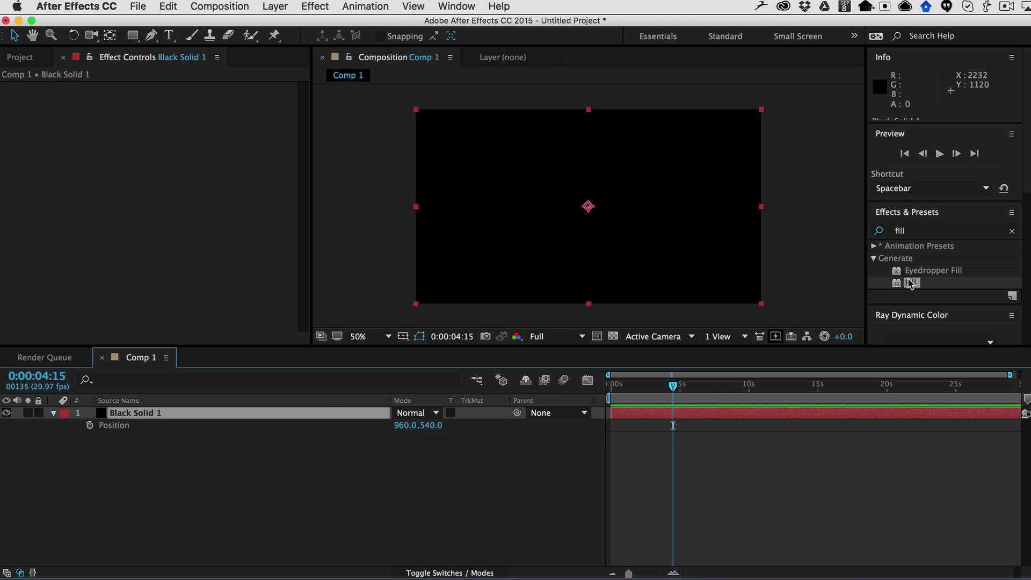
- Apply the Fill effect to the black solid and give its Color the expression wiggle(30,1), previewing the result
{"action": "left_click_drag", "start_coordinate": [910, 283], "coordinate": [208, 414]}
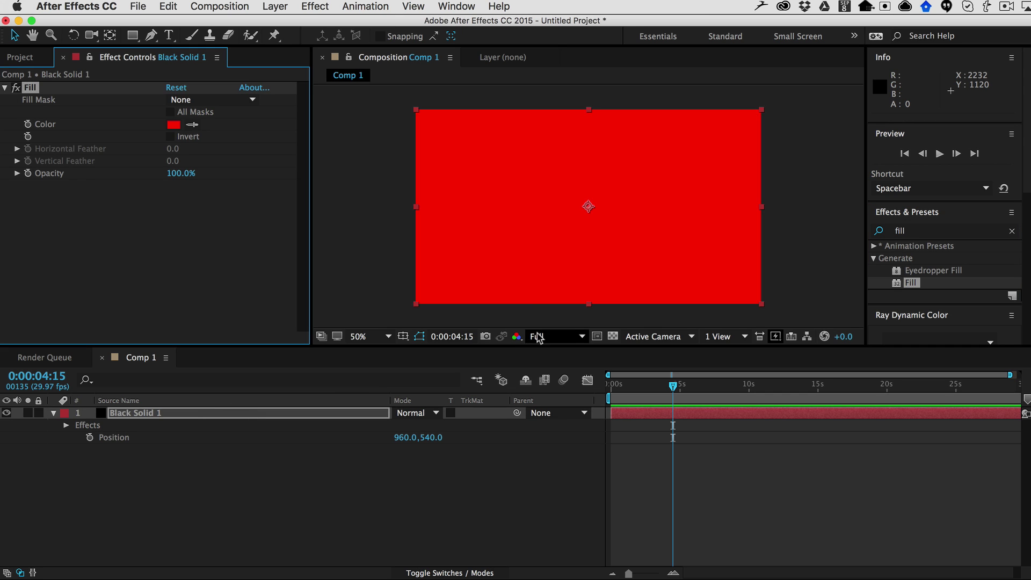
{"action": "left_click", "coordinate": [28, 124], "text": "alt"}
{"action": "type", "text": "wiggle(30,1"}
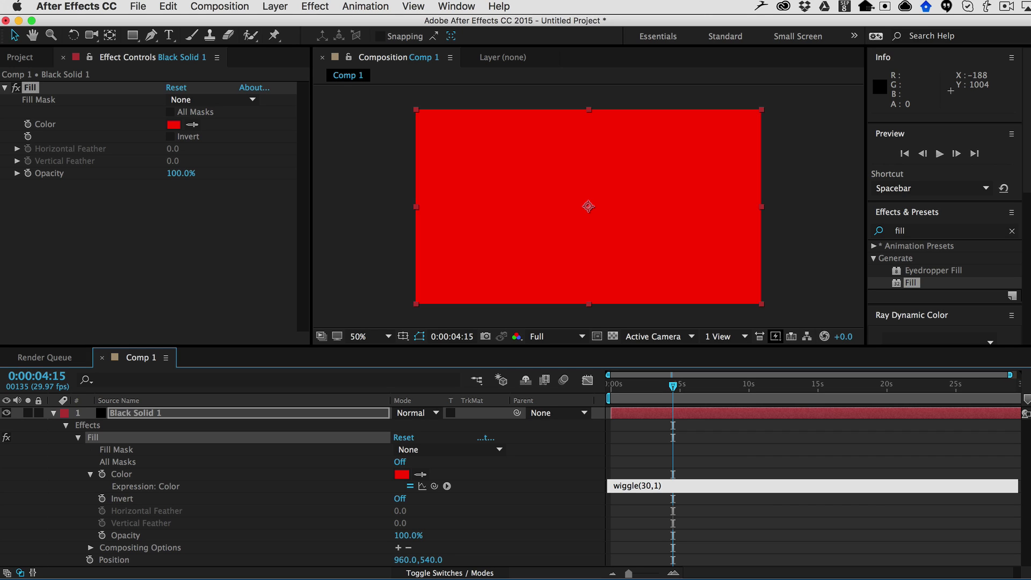
{"action": "left_click", "coordinate": [743, 454]}
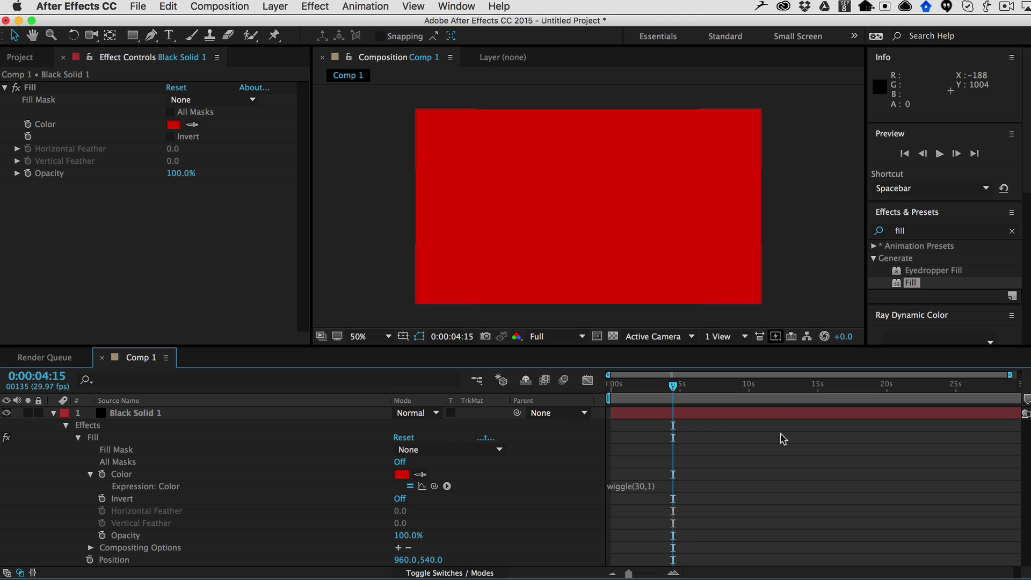
{"action": "left_click_drag", "start_coordinate": [672, 385], "coordinate": [714, 375]}
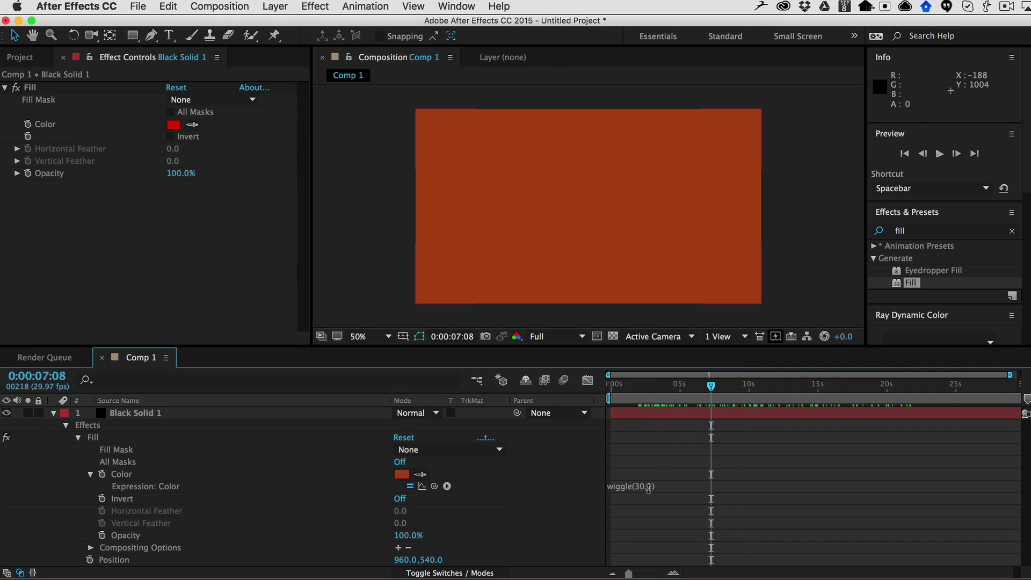
- Try wiggle(30,100) as the Fill Color expression across the timeline and delete the Fill effect from the solid
{"action": "left_click", "coordinate": [649, 486]}
{"action": "left_click", "coordinate": [658, 486]}
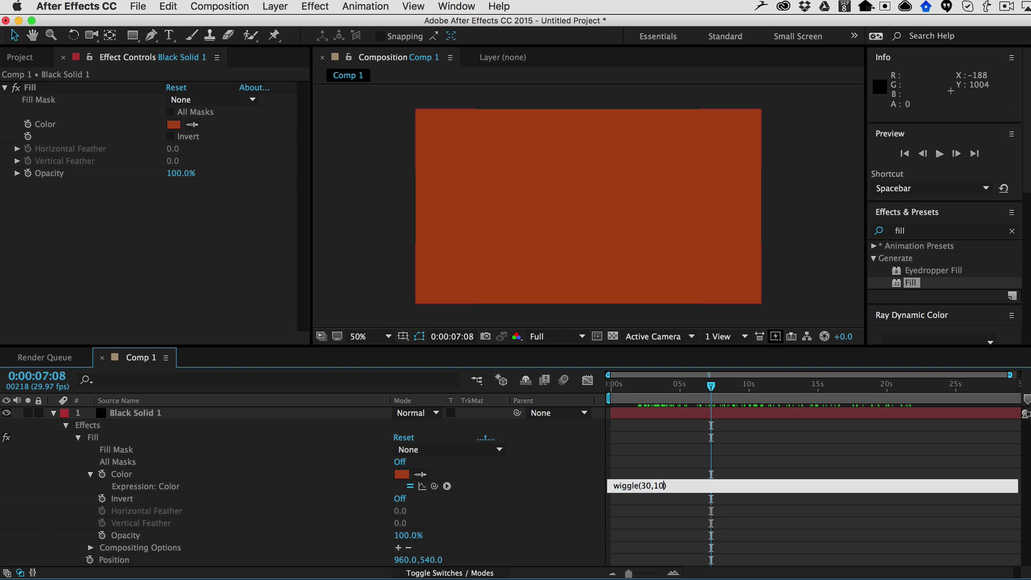
{"action": "left_click", "coordinate": [725, 454]}
{"action": "left_click_drag", "start_coordinate": [711, 386], "coordinate": [648, 400]}
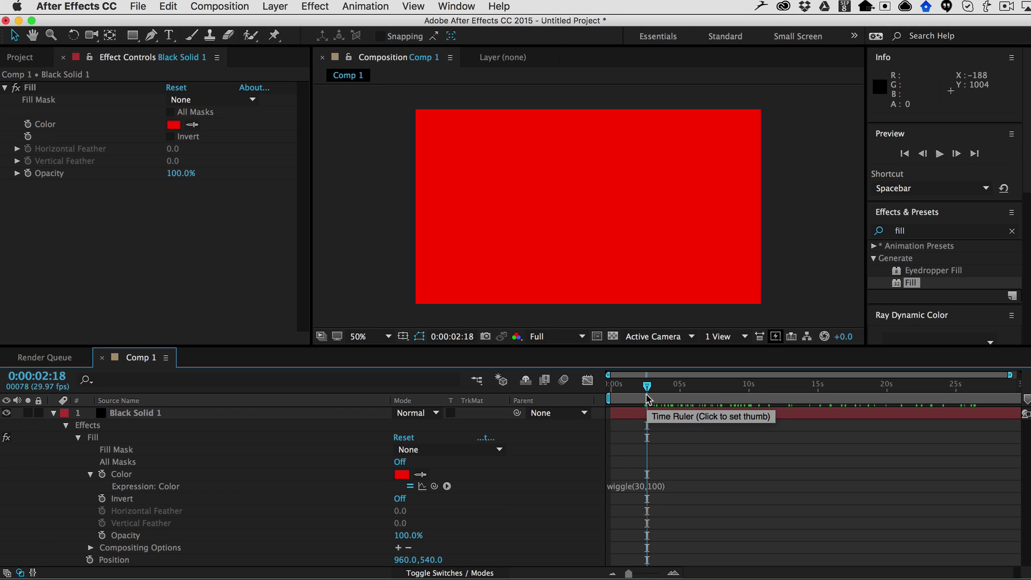
{"action": "left_click", "coordinate": [92, 437]}
{"action": "key", "text": "Delete"}
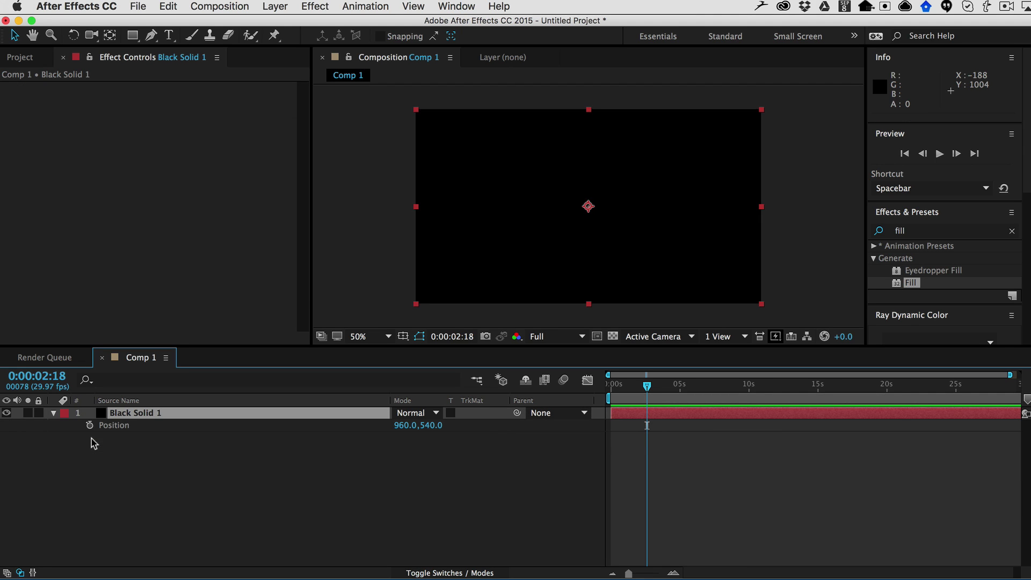
- Apply the Rowbyte Color Wiggle effect to the black solid, expand its Color Gradient, and preview the changing color
{"action": "left_click", "coordinate": [317, 5]}
{"action": "mouse_move", "coordinate": [366, 360]}
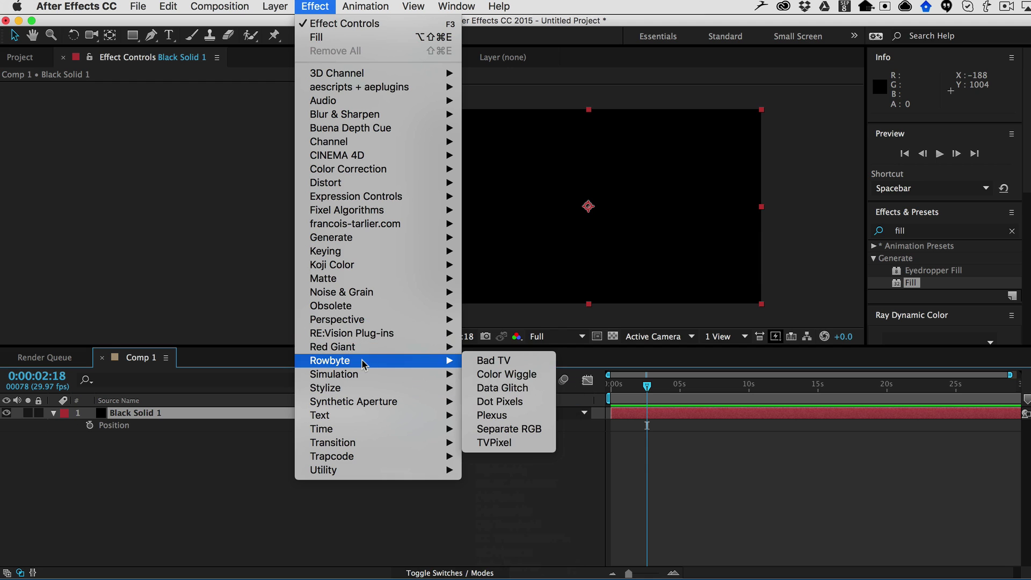
{"action": "left_click", "coordinate": [494, 375]}
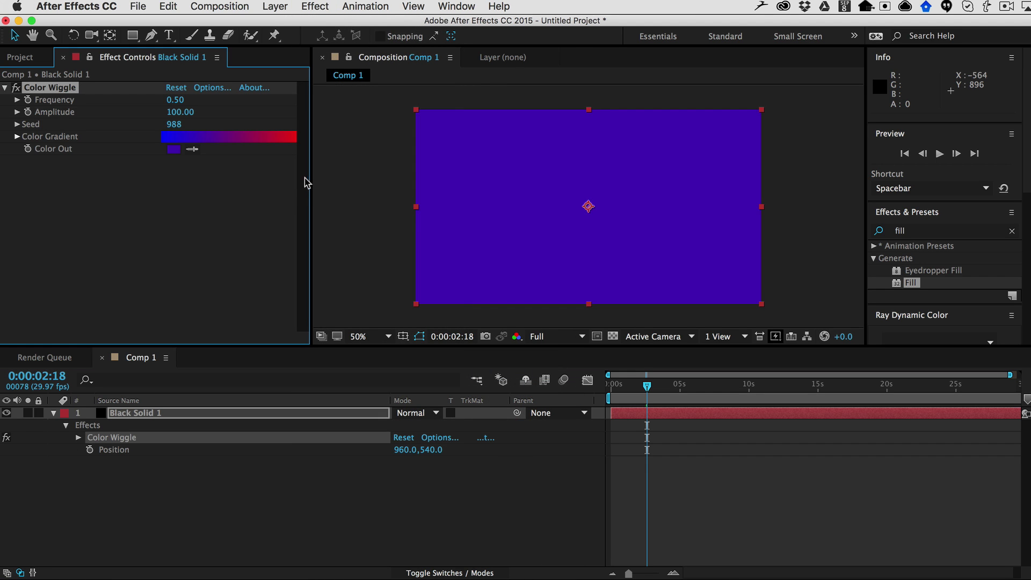
{"action": "mouse_move", "coordinate": [311, 177]}
{"action": "left_mouse_down"}
{"action": "mouse_move", "coordinate": [346, 180]}
{"action": "mouse_move", "coordinate": [307, 182]}
{"action": "left_mouse_up"}
{"action": "left_click", "coordinate": [16, 137]}
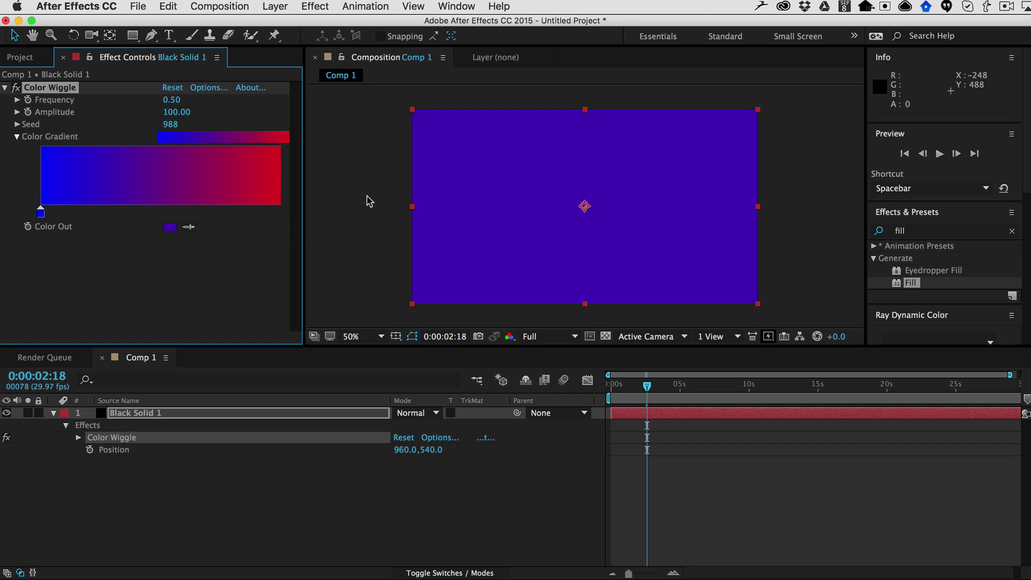
{"action": "left_click_drag", "start_coordinate": [304, 221], "coordinate": [341, 222]}
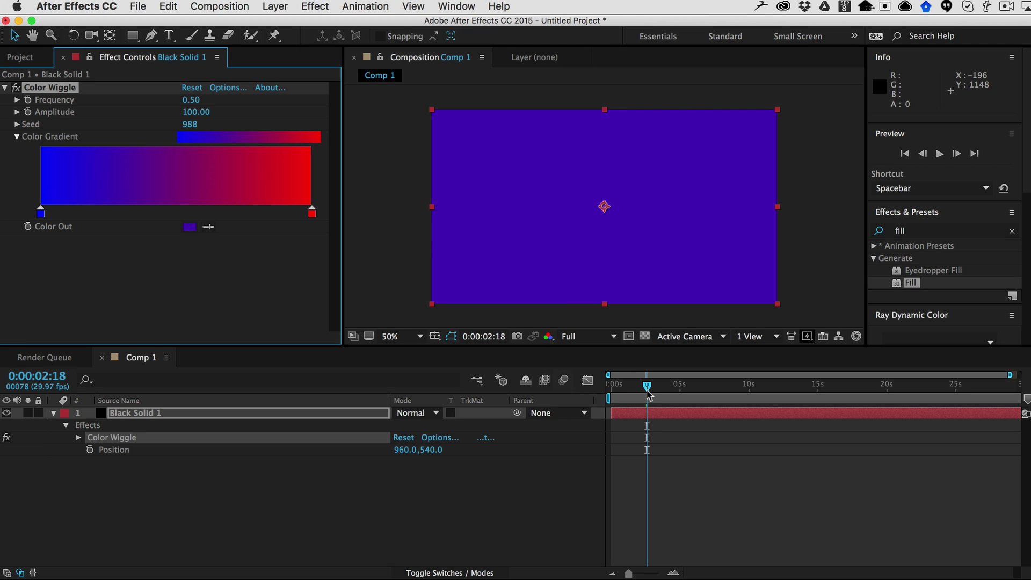
{"action": "left_click_drag", "start_coordinate": [647, 385], "coordinate": [697, 387]}
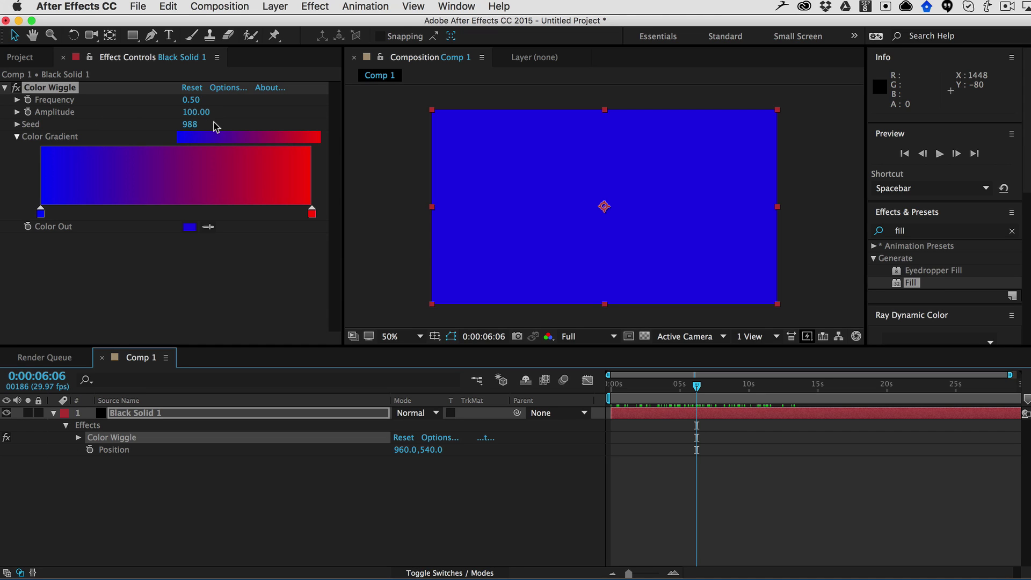
- Add a bright green stop near the blue end of the Color Wiggle gradient
{"action": "left_click", "coordinate": [89, 216]}
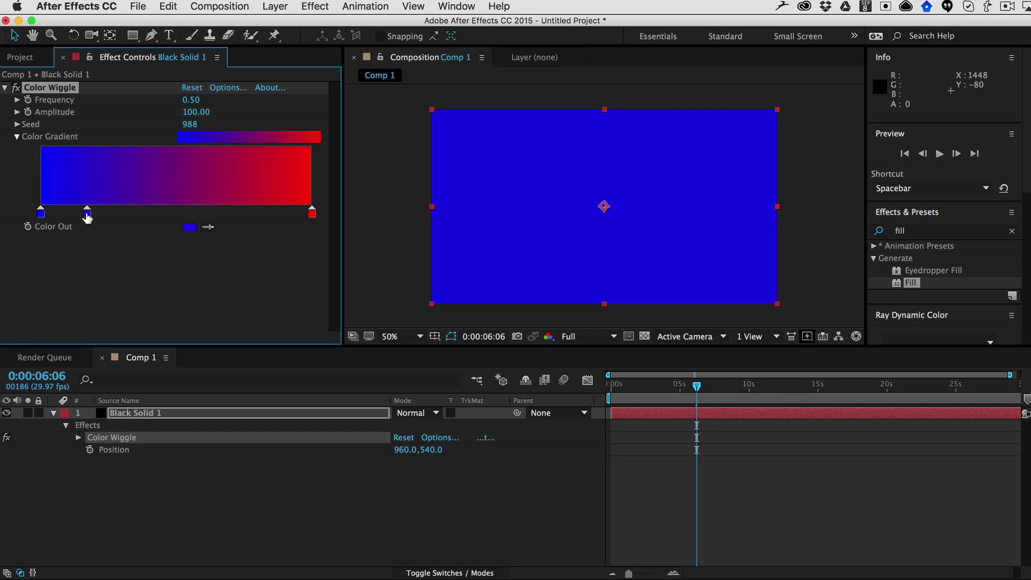
{"action": "double_click", "coordinate": [89, 214]}
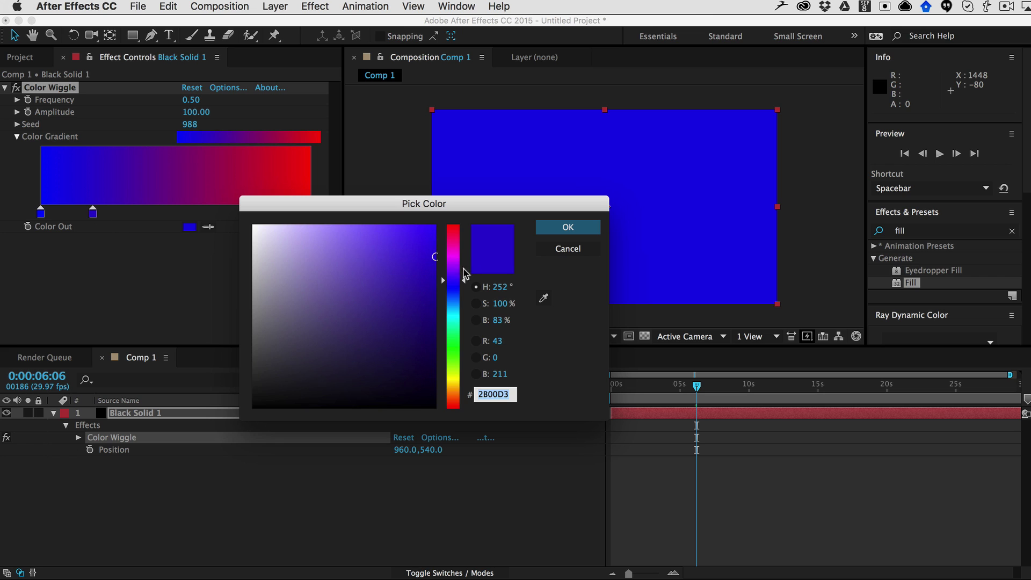
{"action": "left_click", "coordinate": [453, 341]}
{"action": "left_click", "coordinate": [456, 356]}
{"action": "left_click", "coordinate": [566, 228]}
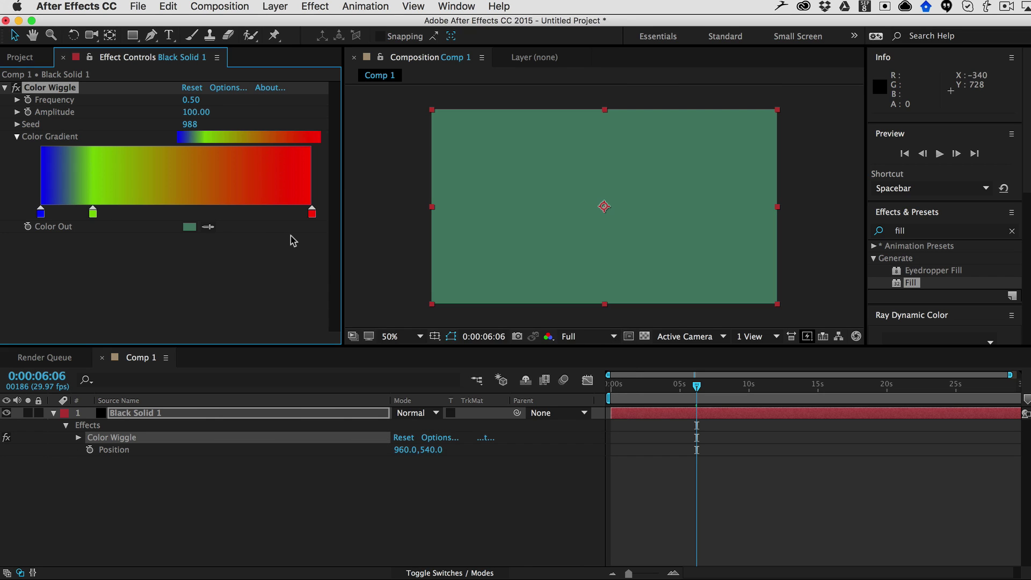
- Add a bright yellow stop between the green and red stops of the gradient and preview the colors over time
{"action": "left_click", "coordinate": [226, 212]}
{"action": "double_click", "coordinate": [227, 212]}
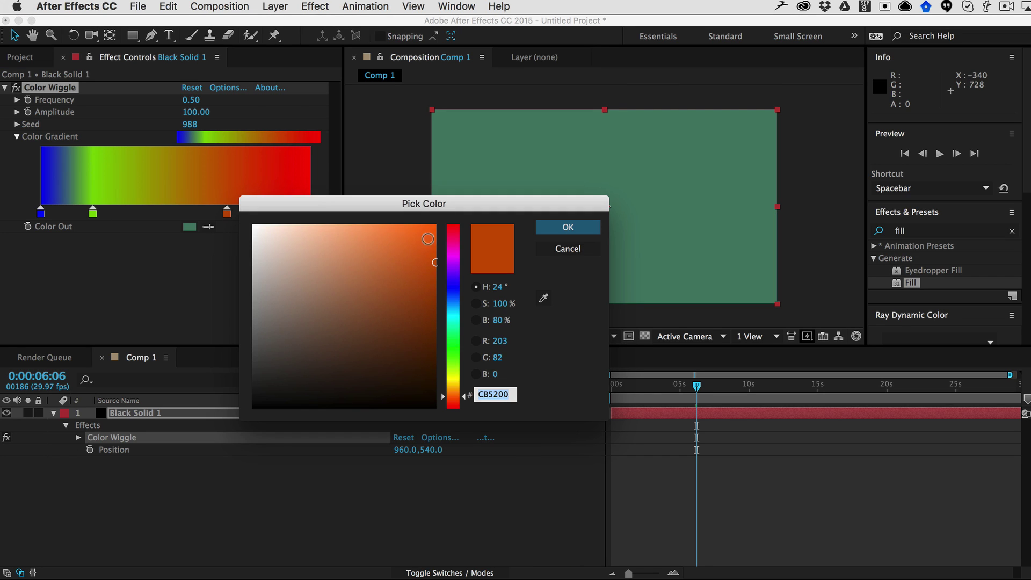
{"action": "left_click_drag", "start_coordinate": [393, 266], "coordinate": [447, 220]}
{"action": "mouse_move", "coordinate": [456, 388]}
{"action": "left_mouse_down"}
{"action": "mouse_move", "coordinate": [455, 357]}
{"action": "mouse_move", "coordinate": [456, 377]}
{"action": "left_mouse_up"}
{"action": "left_click", "coordinate": [566, 228]}
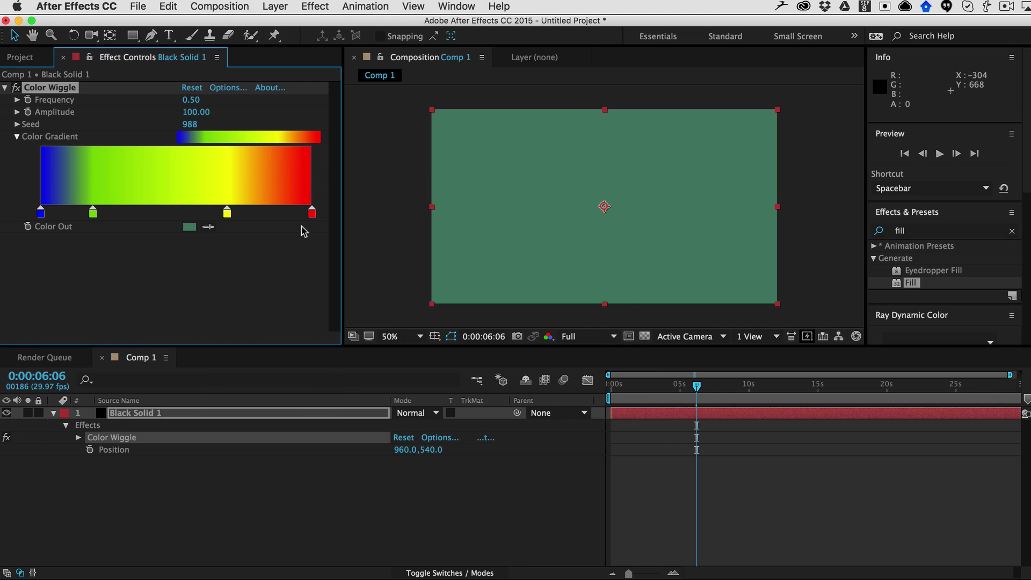
{"action": "mouse_move", "coordinate": [699, 385]}
{"action": "left_mouse_down"}
{"action": "mouse_move", "coordinate": [668, 386]}
{"action": "mouse_move", "coordinate": [927, 386]}
{"action": "mouse_move", "coordinate": [680, 385]}
{"action": "left_mouse_up"}
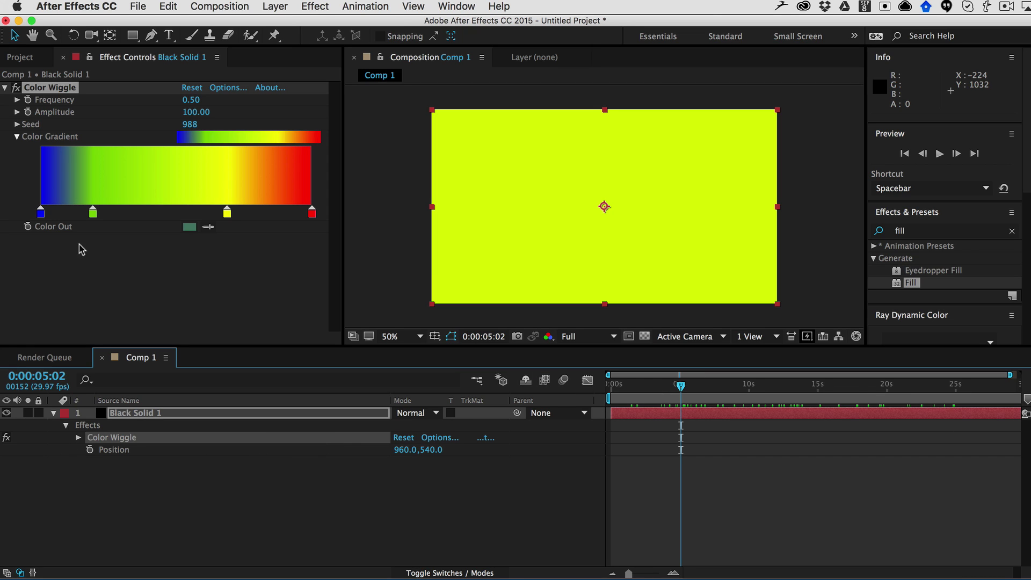
- Reveal Color Wiggle's Color Out expression in the timeline and show its post-expression color graph
{"action": "left_click", "coordinate": [78, 437]}
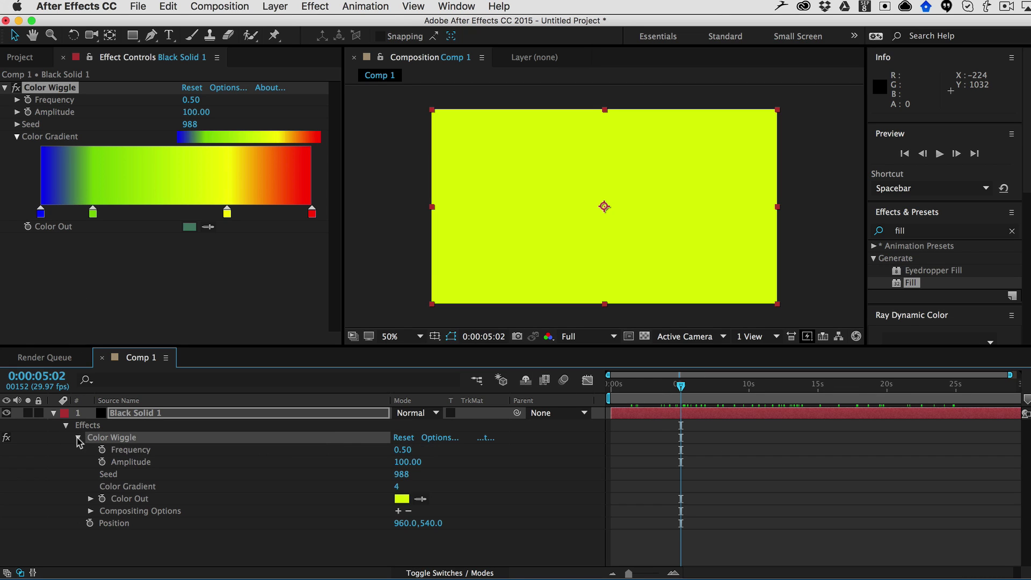
{"action": "left_click", "coordinate": [91, 498]}
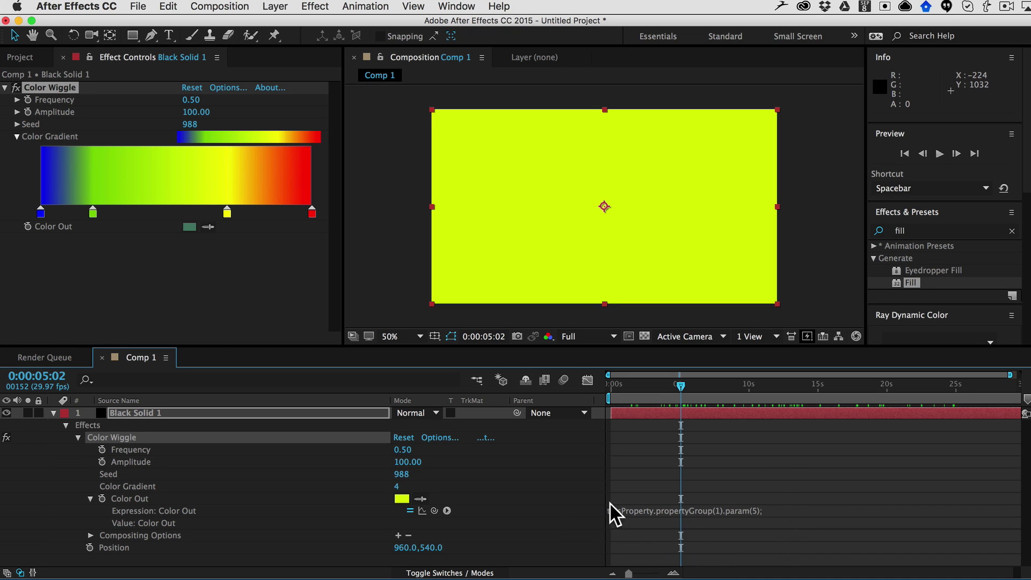
{"action": "left_click", "coordinate": [423, 510]}
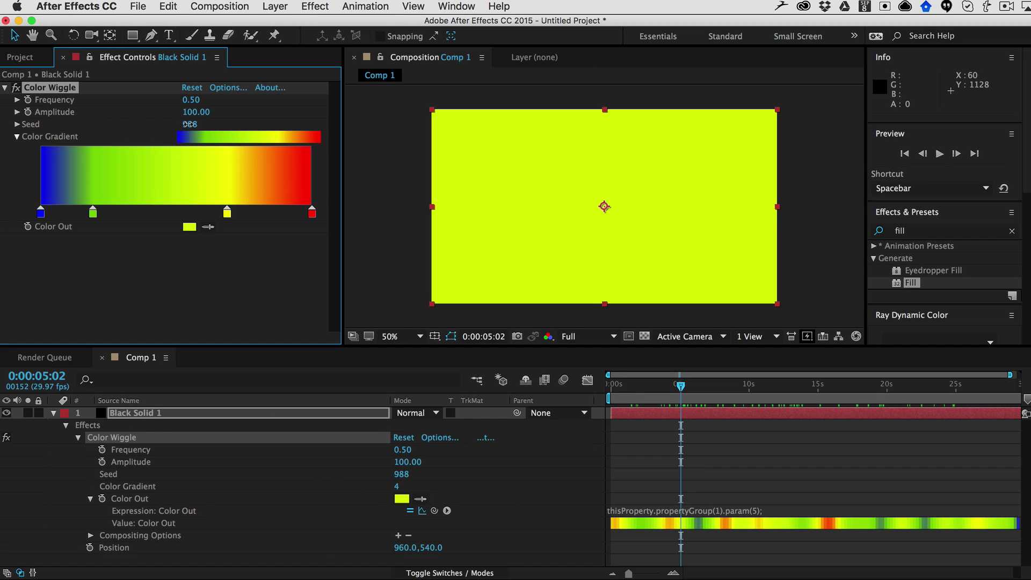
- Set the Color Wiggle seed to 963, preview the new color sequence, and collapse Color Out
{"action": "left_click_drag", "start_coordinate": [189, 128], "coordinate": [196, 143]}
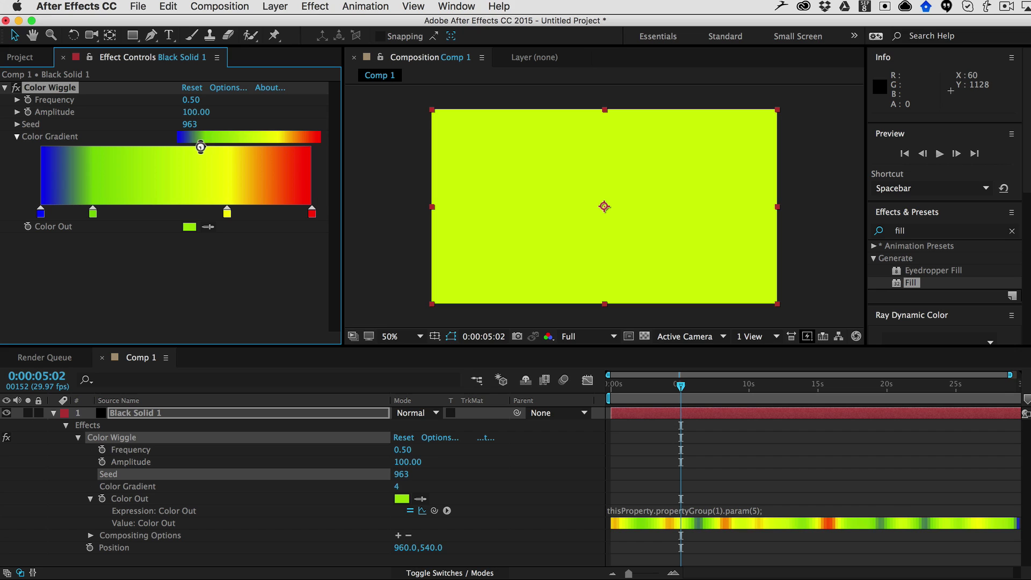
{"action": "left_click_drag", "start_coordinate": [680, 386], "coordinate": [758, 388]}
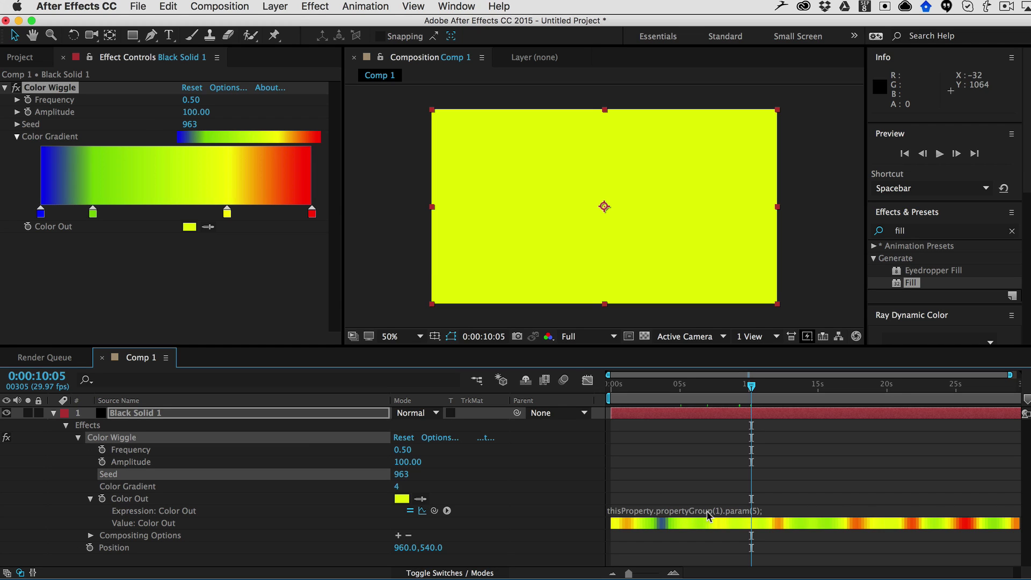
{"action": "left_click", "coordinate": [90, 498]}
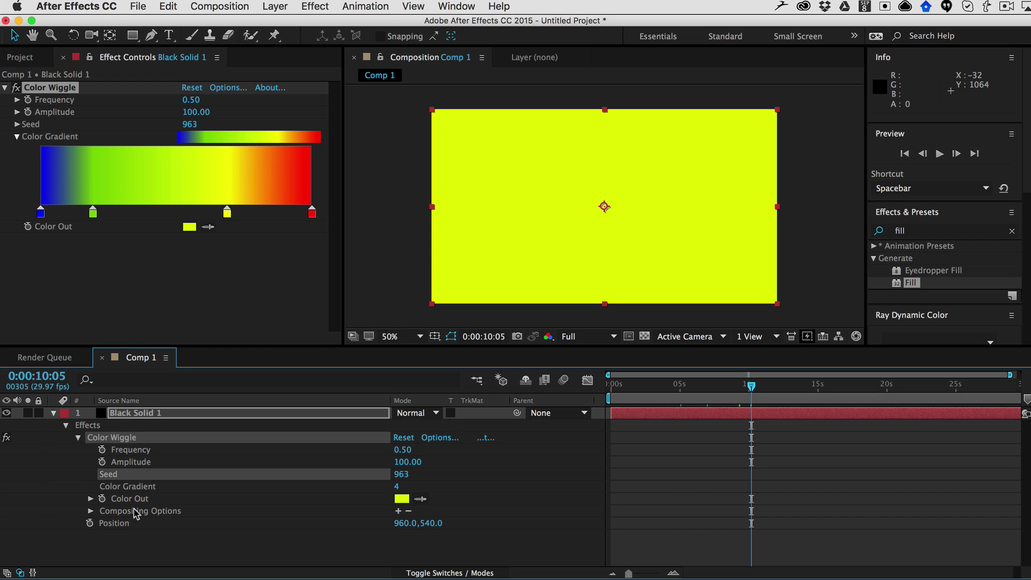
- Duplicate the Color Wiggle effect on the solid and delete the duplicate
{"action": "key", "text": "super+d"}
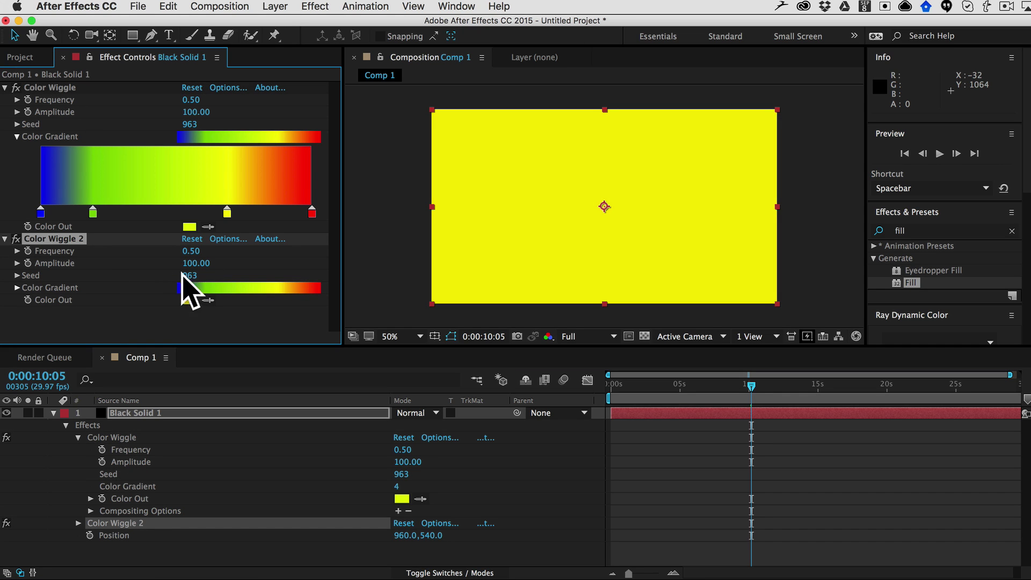
{"action": "key", "text": "Delete"}
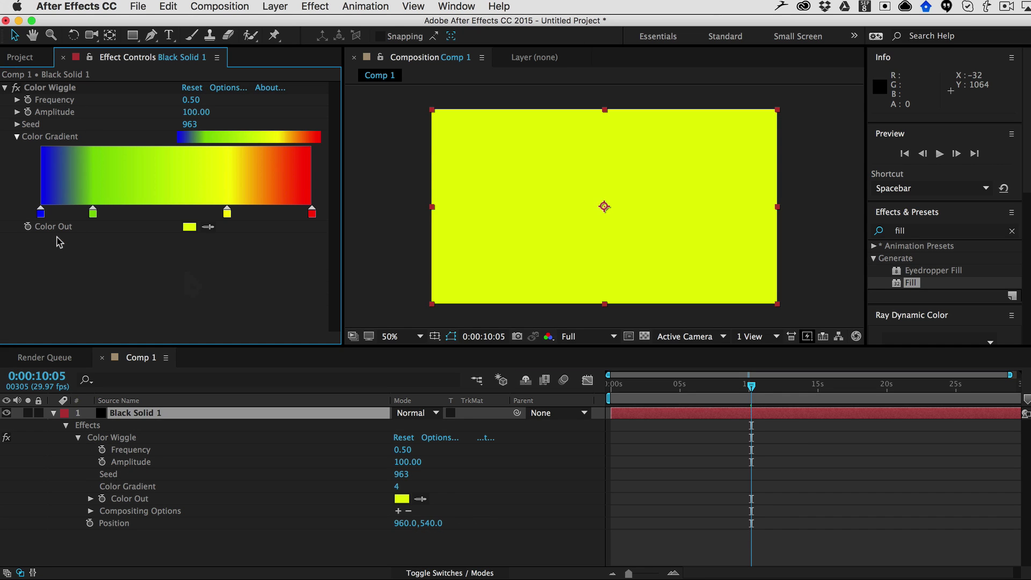
- Apply a second, fresh Color Wiggle effect with the default gradient to the black solid
{"action": "left_click", "coordinate": [315, 6]}
{"action": "left_click", "coordinate": [333, 35]}
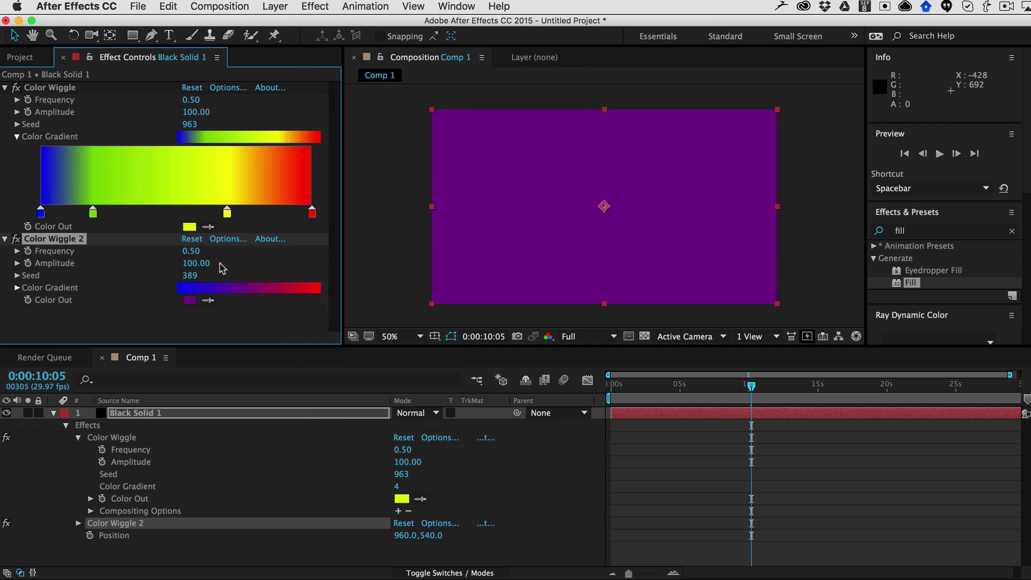